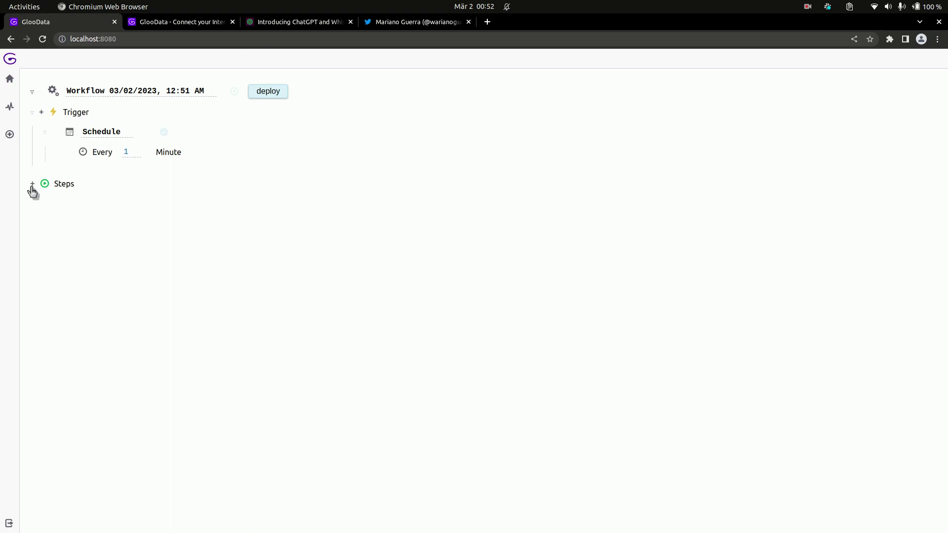
# Step: Add HTTP Request, Send Message to ChatGPT and Send Slack Message steps to the workflow, in that order
pyautogui.click(32, 186)
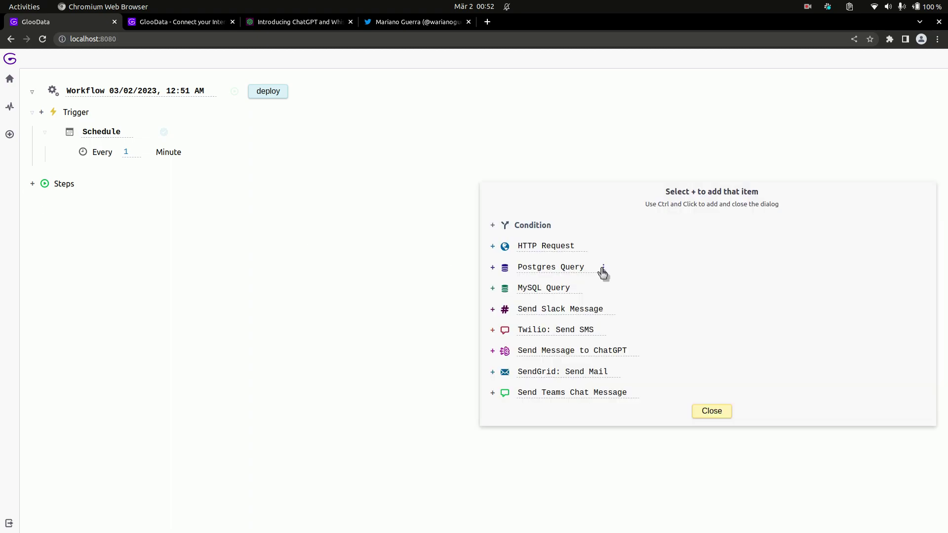
pyautogui.click(492, 247)
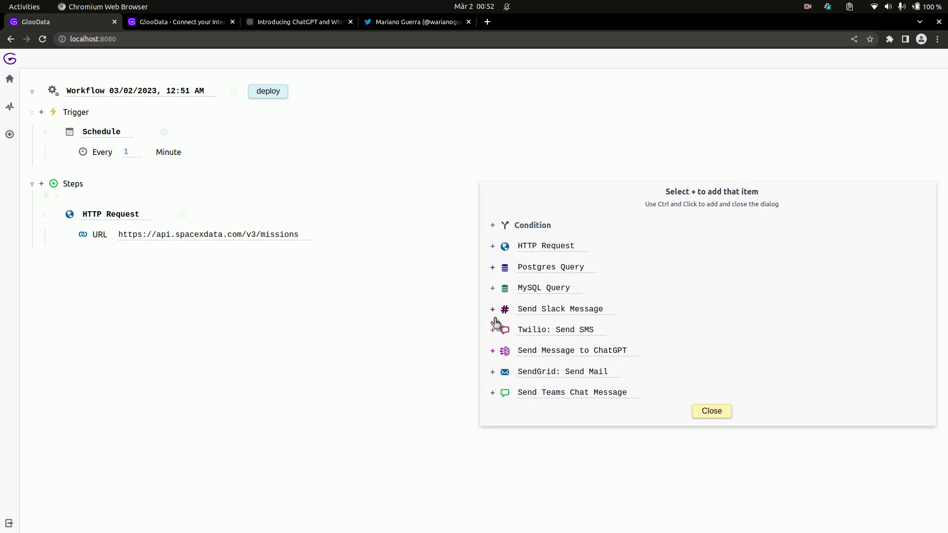
pyautogui.click(492, 351)
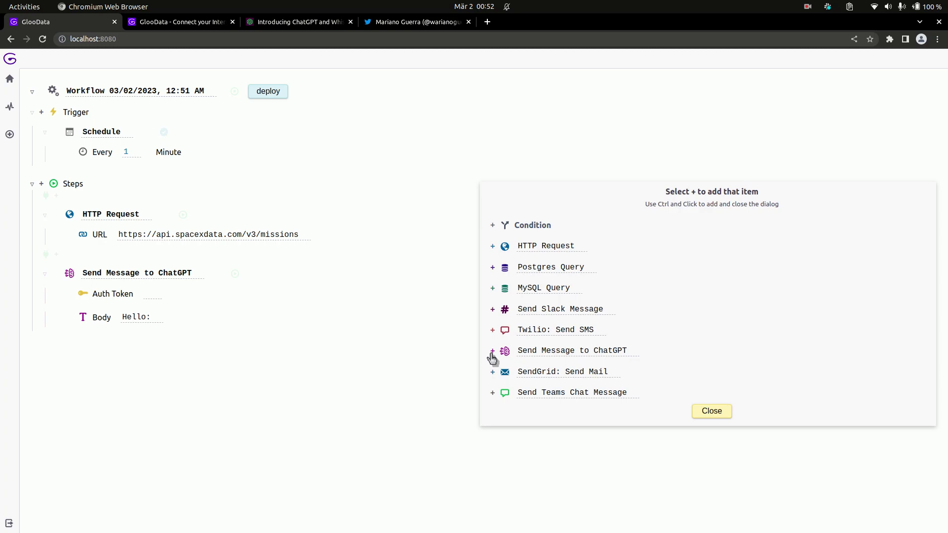
pyautogui.click(492, 309)
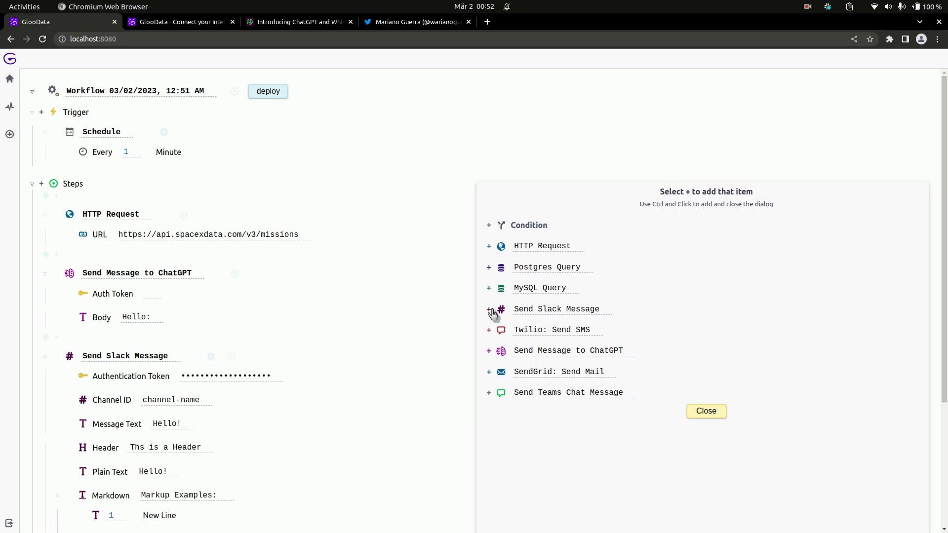
pyautogui.click(716, 414)
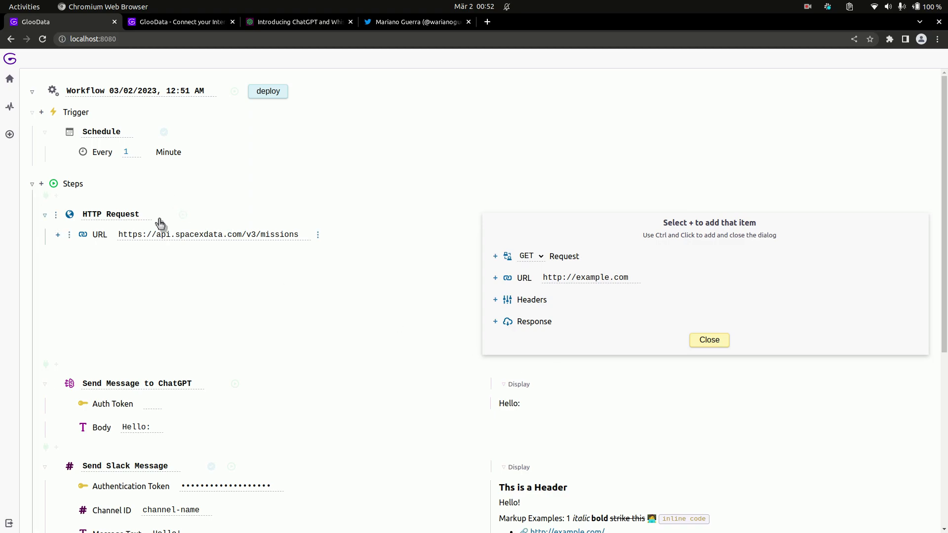
pyautogui.click(710, 340)
# Step: Set the schedule trigger to every 10 minutes, check it, and collapse its output and run logs
pyautogui.click(126, 152)
pyautogui.write('0')
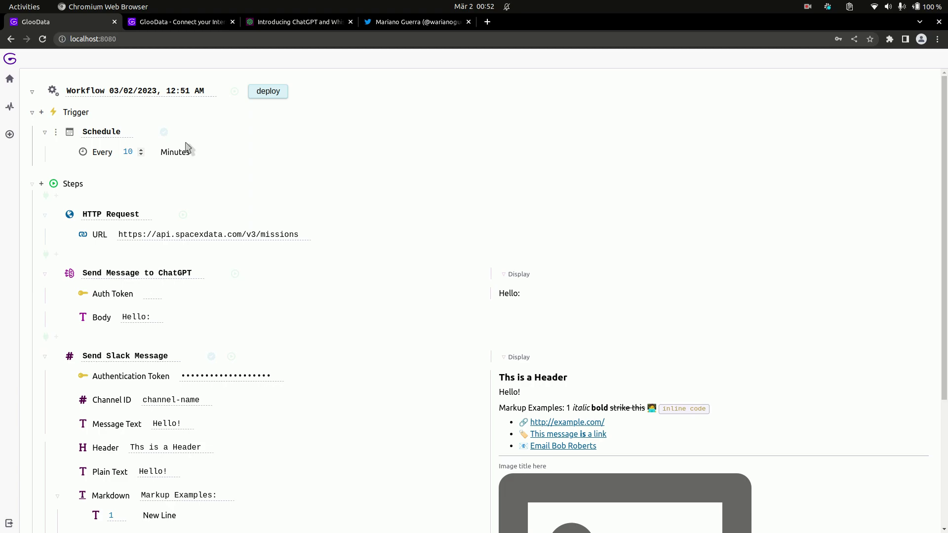
pyautogui.click(164, 132)
pyautogui.click(514, 150)
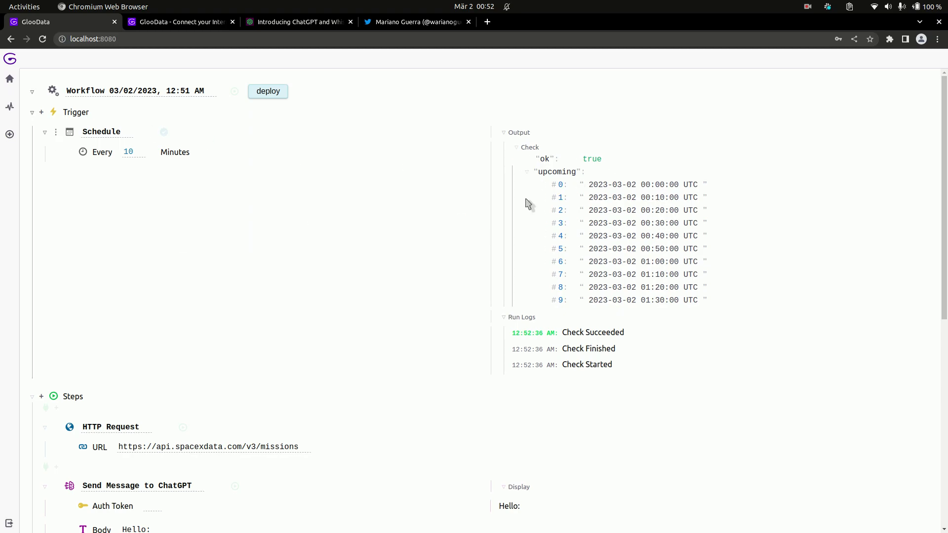
pyautogui.click(504, 133)
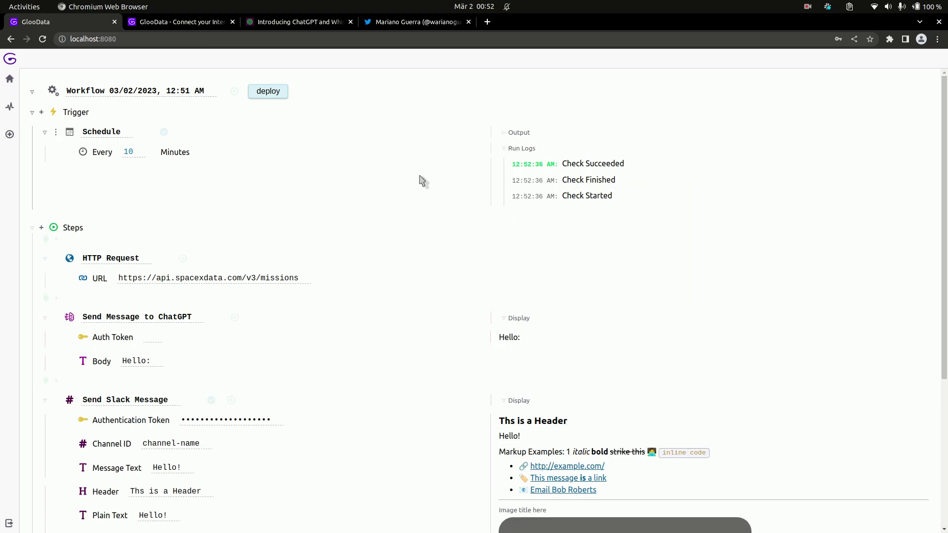
pyautogui.click(504, 148)
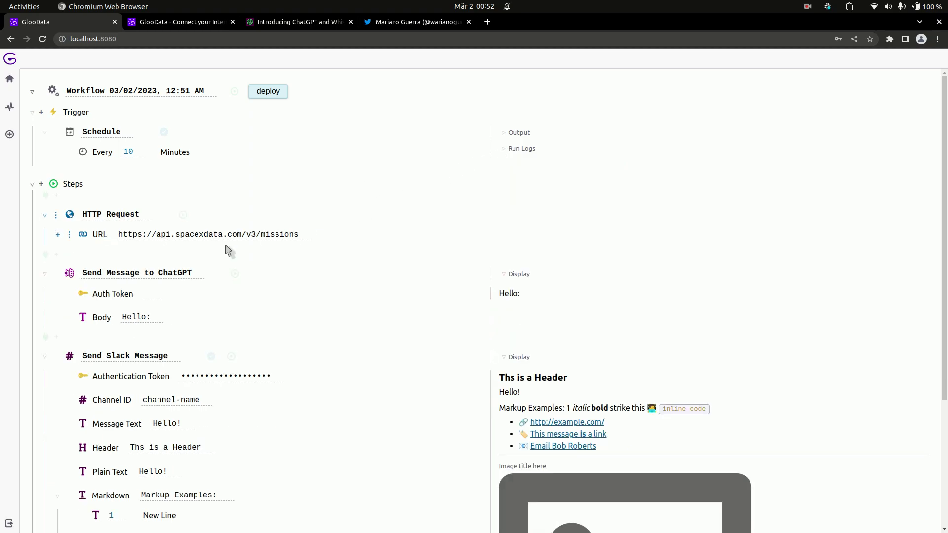
pyautogui.tripleClick(201, 236)
pyautogui.write('https://random-data-api.com/api/v2/appliances')
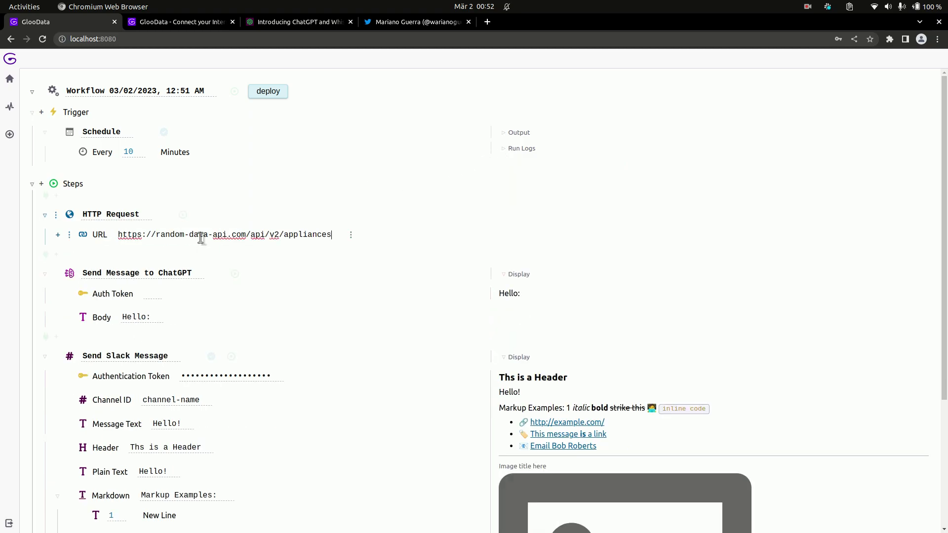
pyautogui.click(184, 216)
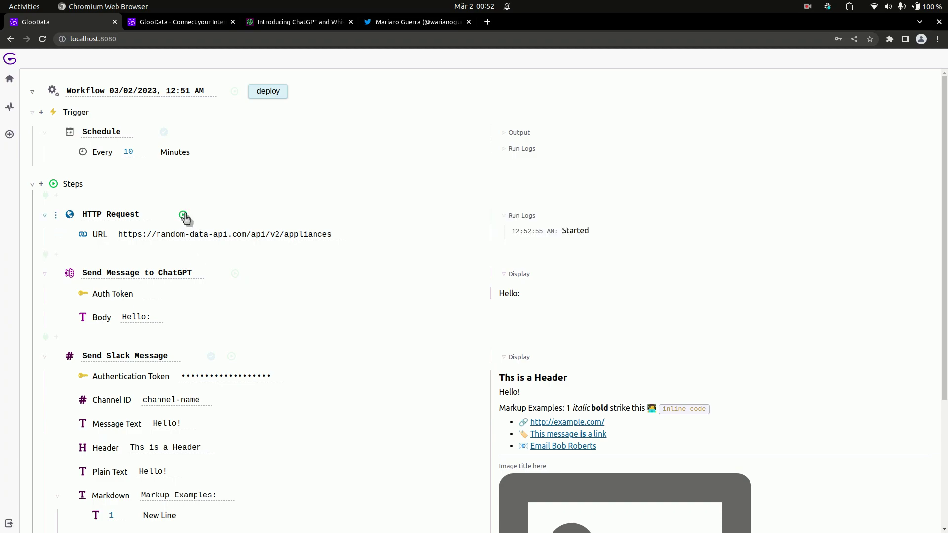
pyautogui.click(515, 233)
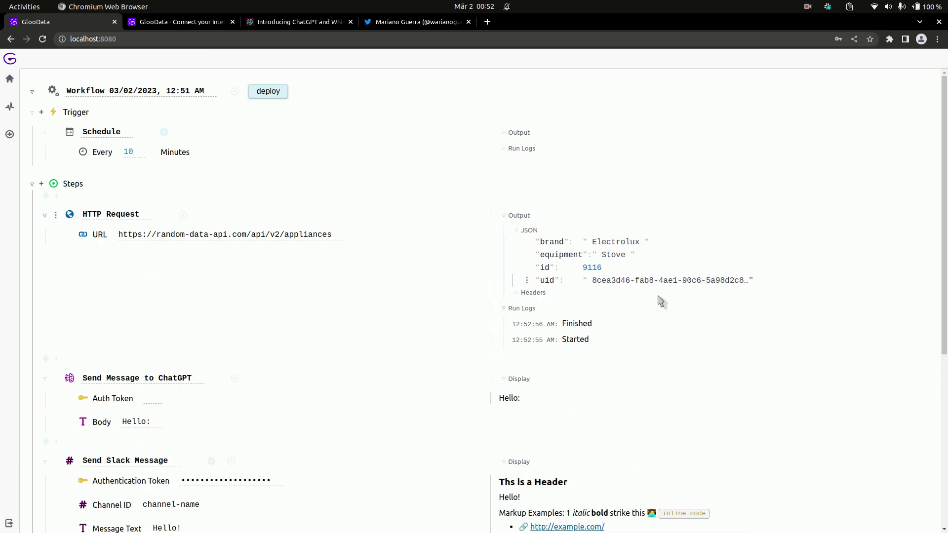
pyautogui.click(183, 216)
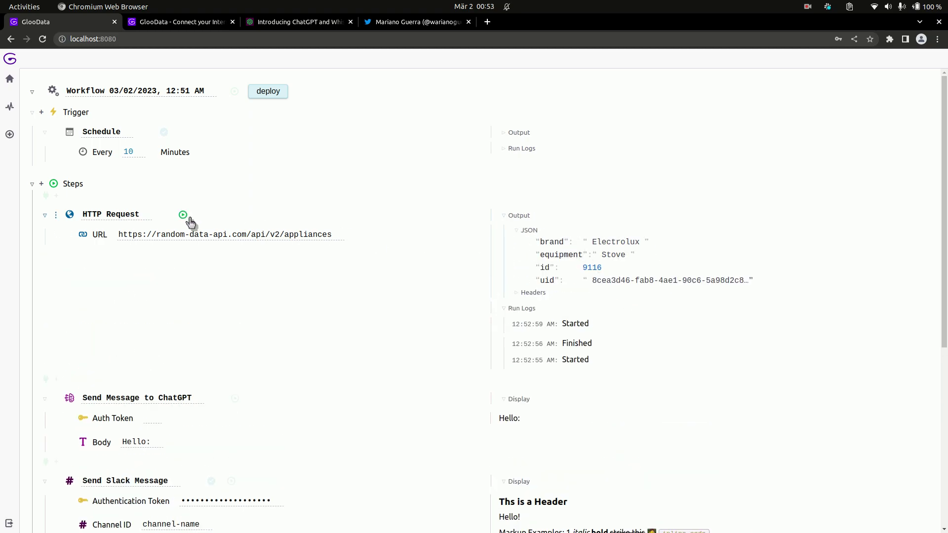
# Step: Name the equipment value in the HTTP response "Equipment" and run the request again
pyautogui.click(531, 262)
pyautogui.click(609, 258)
pyautogui.doubleClick(634, 253)
pyautogui.write('Equipme')
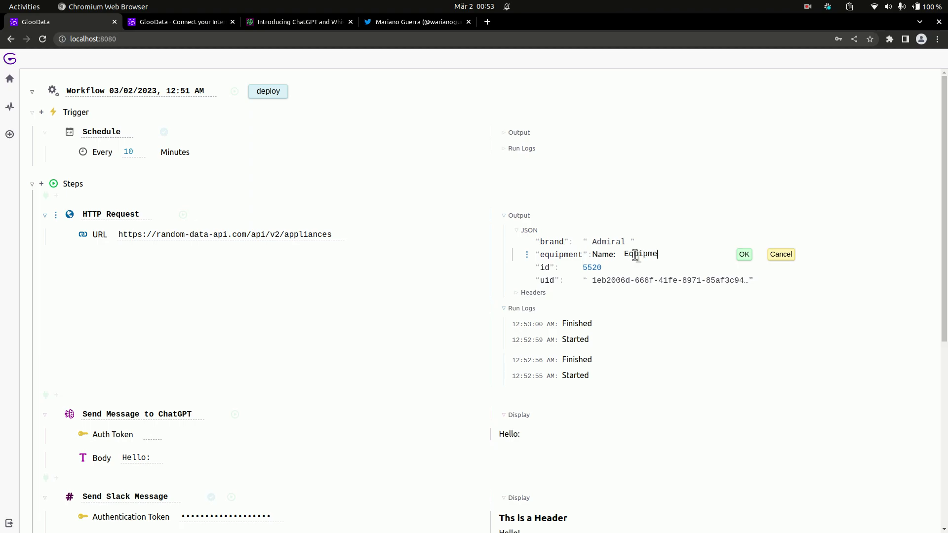
pyautogui.write('nt')
pyautogui.press('Return')
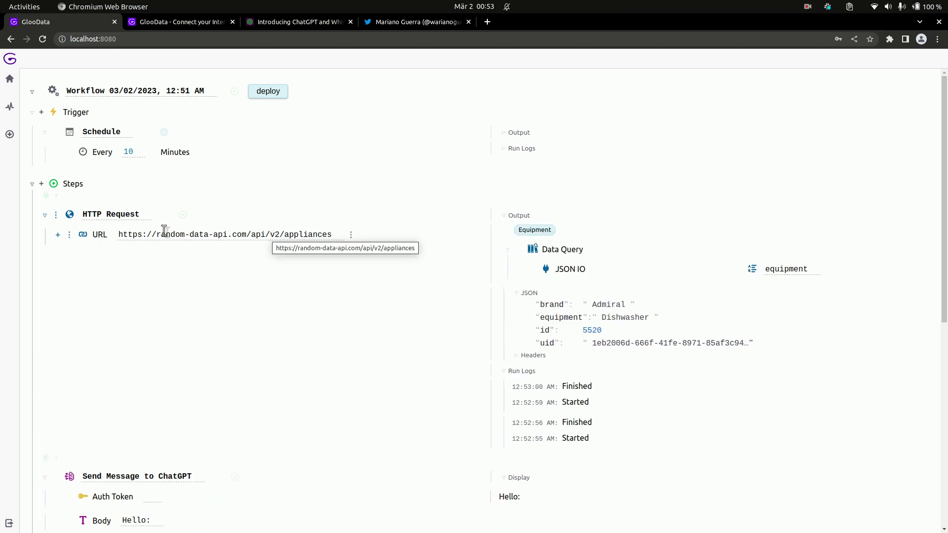
pyautogui.click(183, 215)
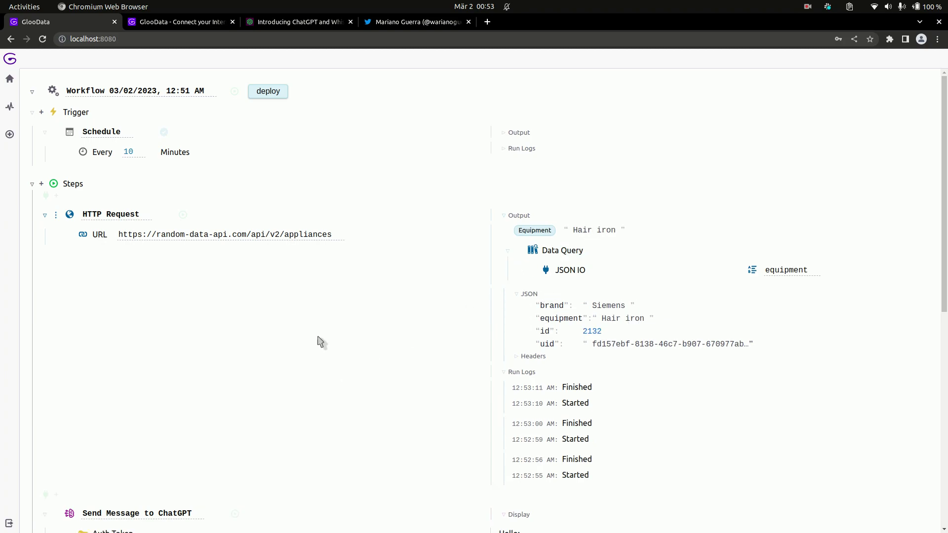
# Step: Enter the ChatGPT auth token, set the body to "Tell me an interesting fact about Dishwashers", and run that step
pyautogui.scroll(-6, 344, 318)
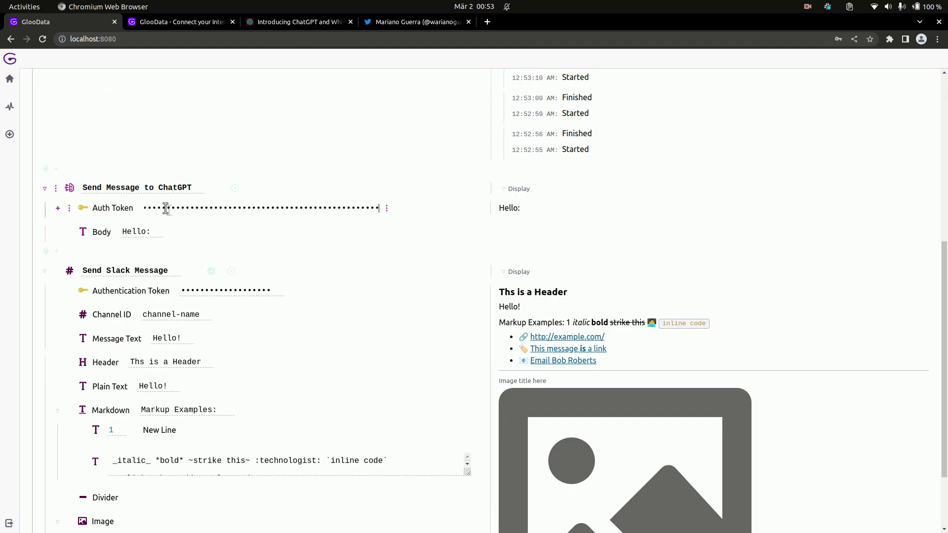
pyautogui.tripleClick(139, 236)
pyautogui.write('Tell')
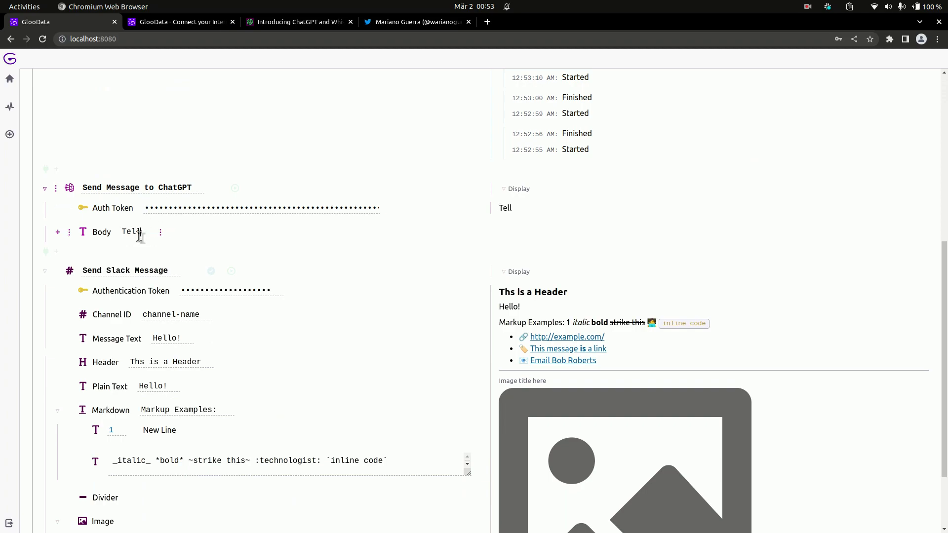
pyautogui.write(' me an interesting fact about Dhi')
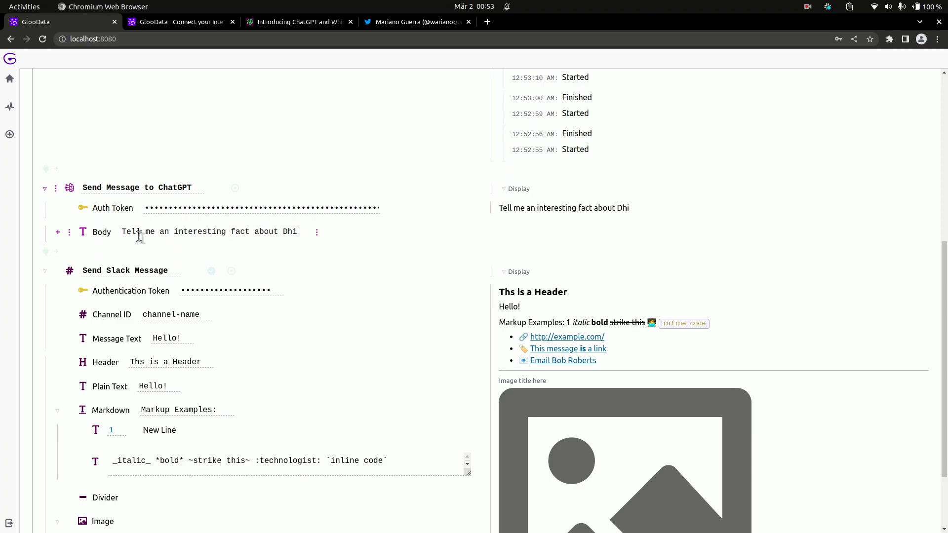
pyautogui.press('BackSpace')
pyautogui.press('BackSpace')
pyautogui.write('ishwashers')
pyautogui.click(235, 188)
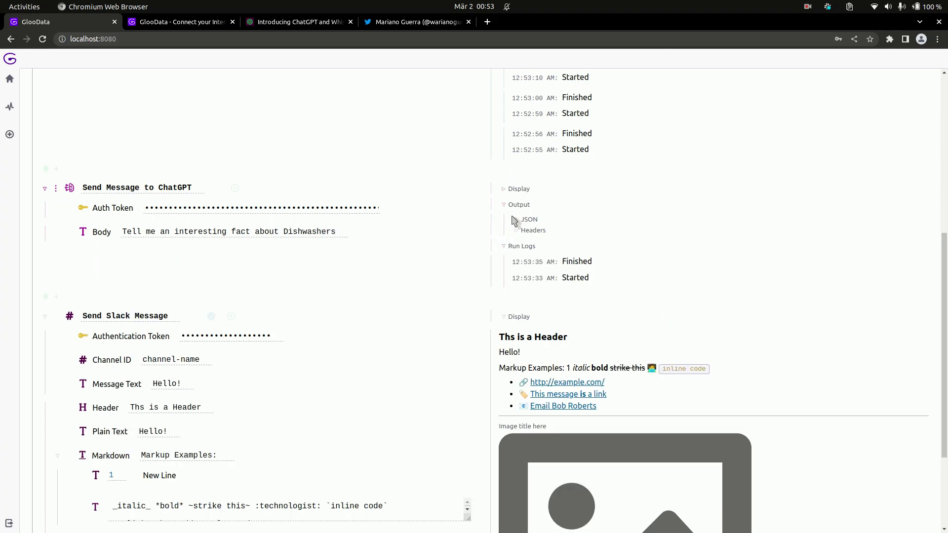
# Step: Expand the ChatGPT response JSON and name its message content value "Fact"
pyautogui.click(513, 221)
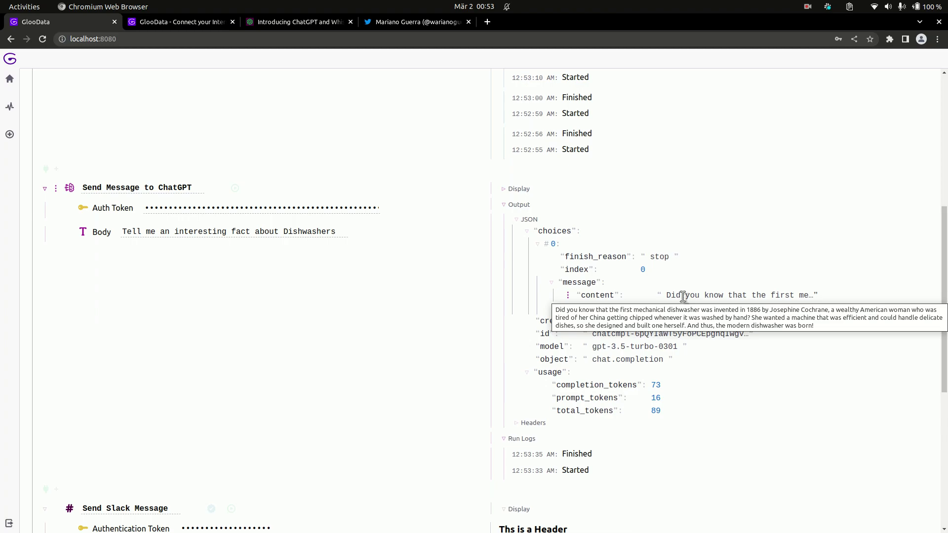
pyautogui.click(568, 296)
pyautogui.click(671, 298)
pyautogui.doubleClick(697, 295)
pyautogui.write('Fact')
pyautogui.press('Return')
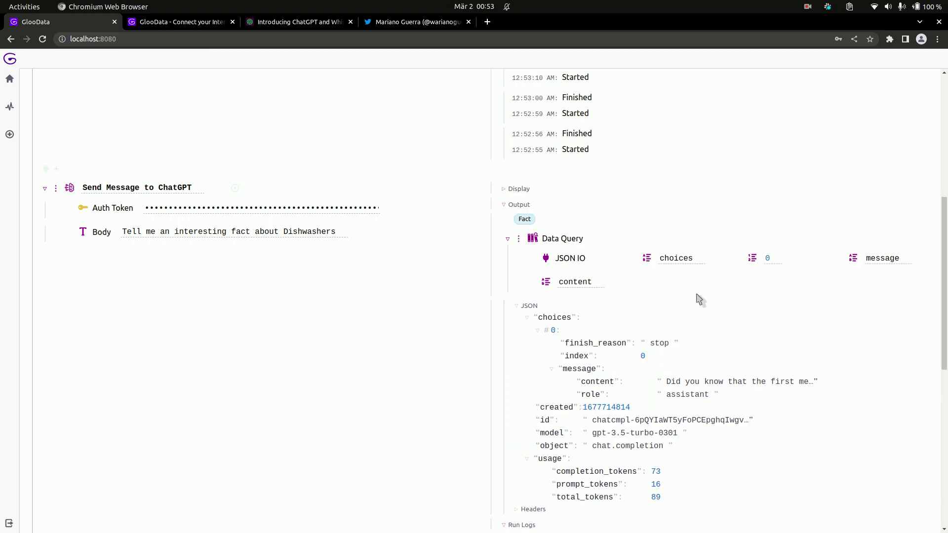
# Step: Replace "Dishwashers" in the ChatGPT body with a nested single-line text item reading "Dishwasher"
pyautogui.doubleClick(310, 232)
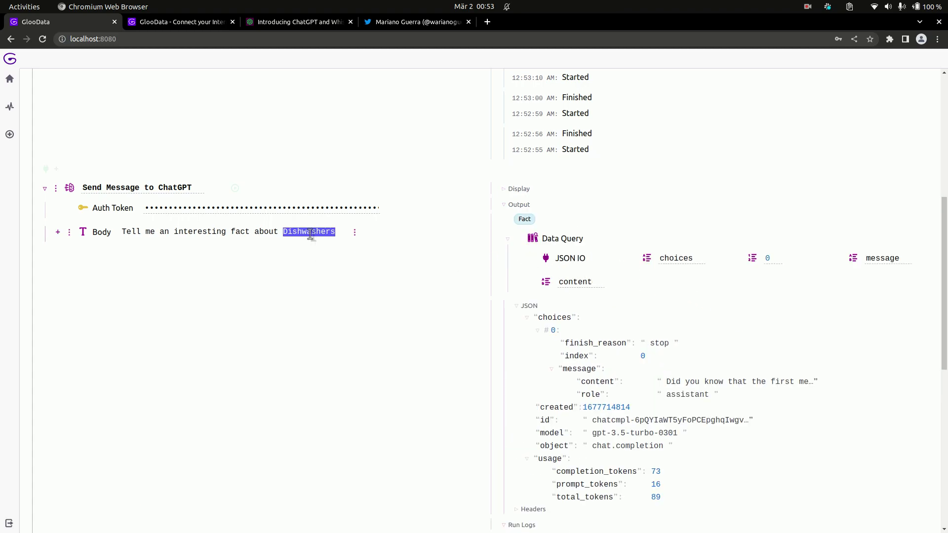
pyautogui.press('BackSpace')
pyautogui.click(58, 232)
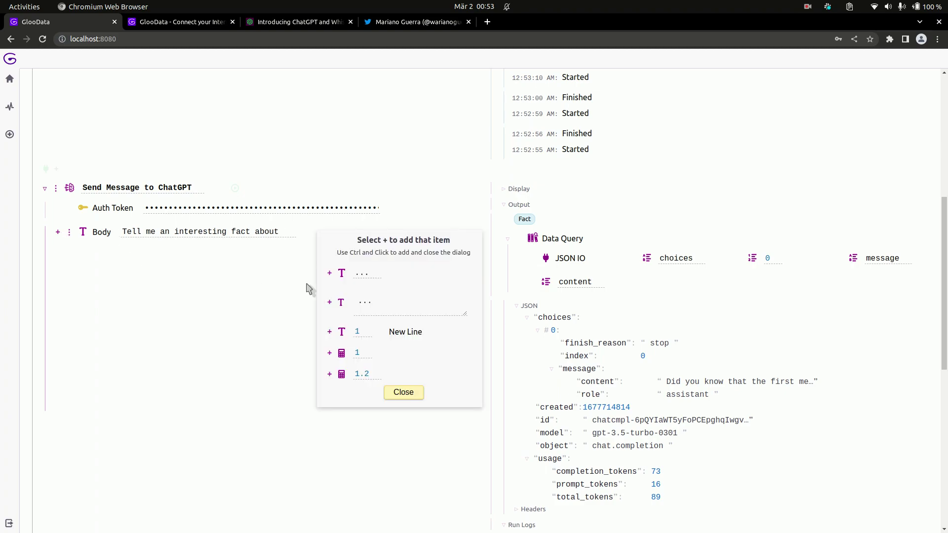
pyautogui.click(330, 274)
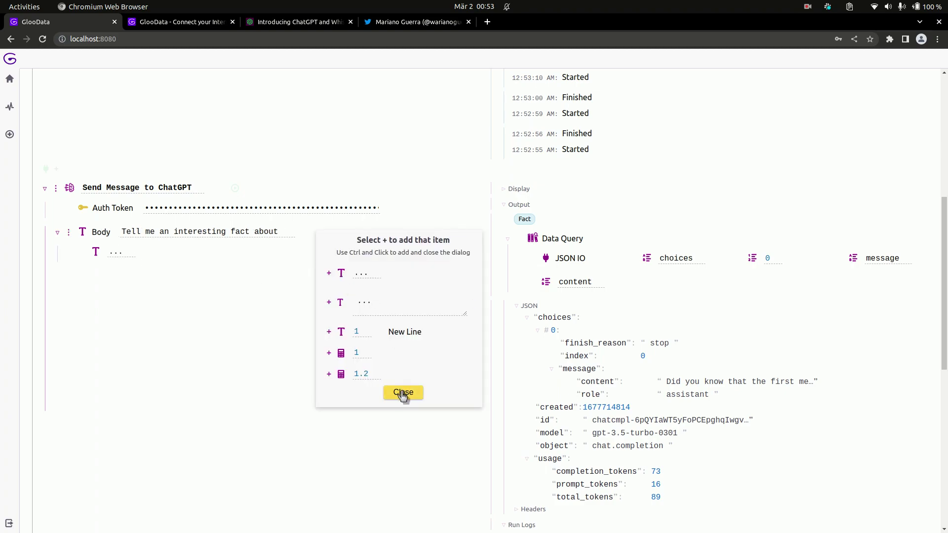
pyautogui.click(403, 392)
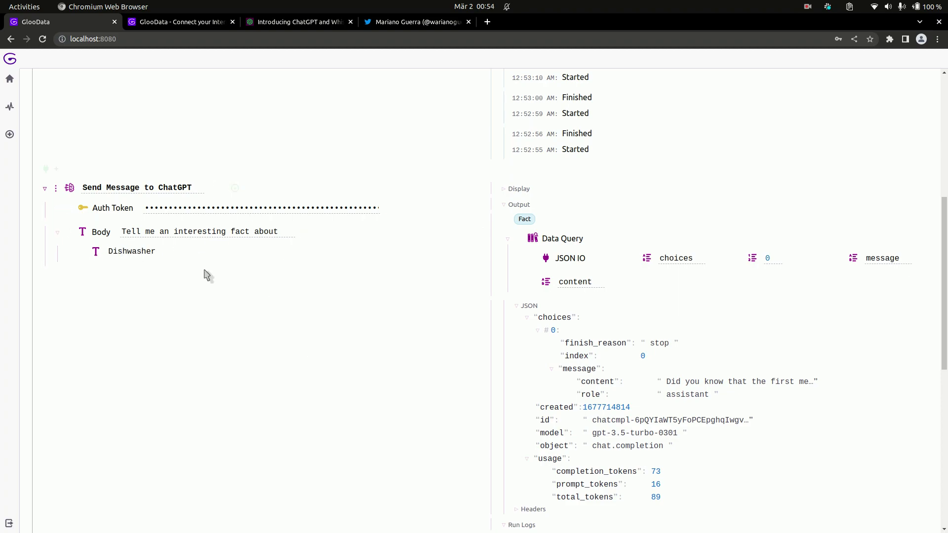
# Step: Name the nested "Dishwasher" text item "Input Equipment"
pyautogui.click(168, 253)
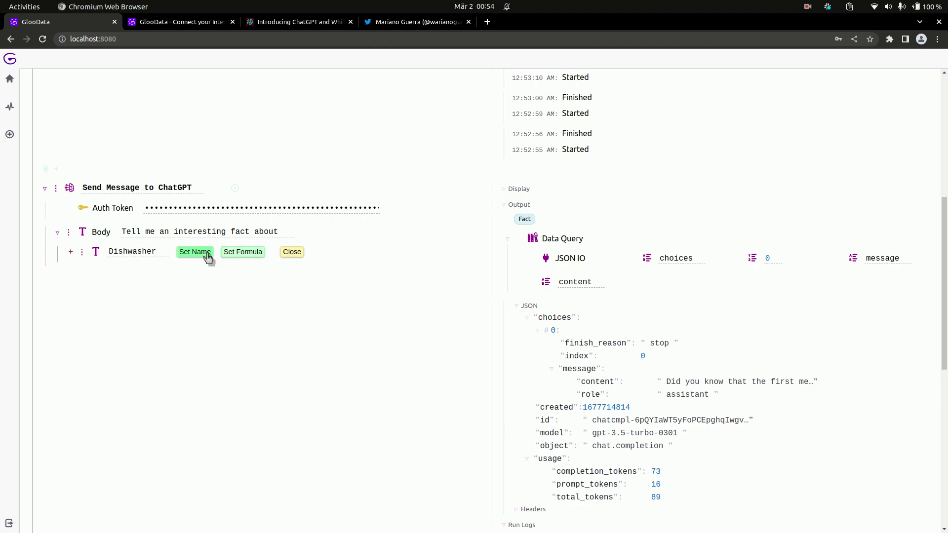
pyautogui.click(194, 252)
pyautogui.write('In1')
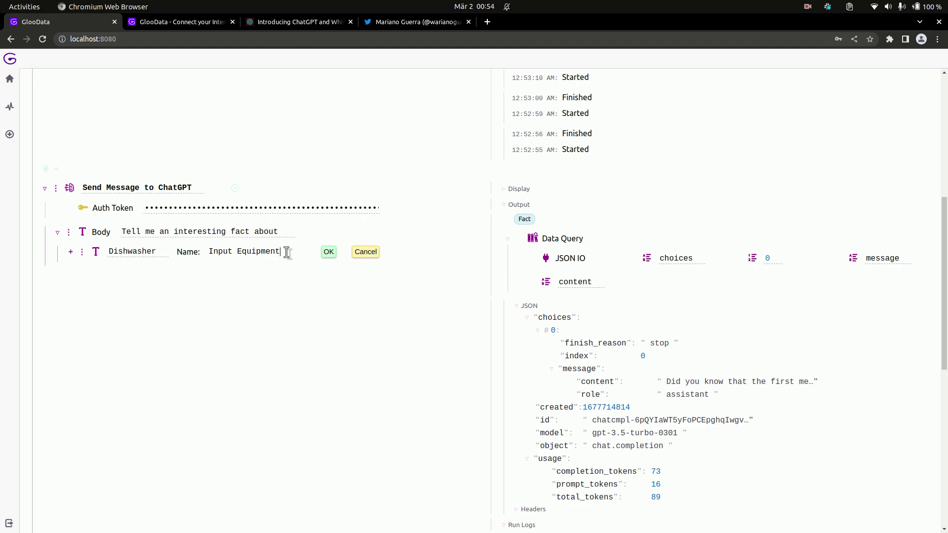
pyautogui.press('Return')
# Step: Map the Input Equipment value of the ChatGPT step to the HTTP request's Equipment output
pyautogui.scroll(5, 127, 245)
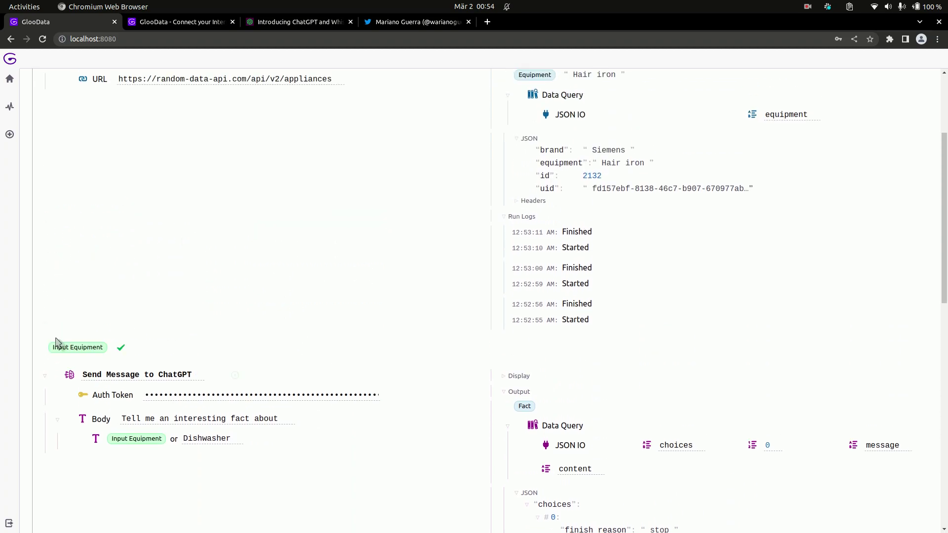
pyautogui.click(122, 349)
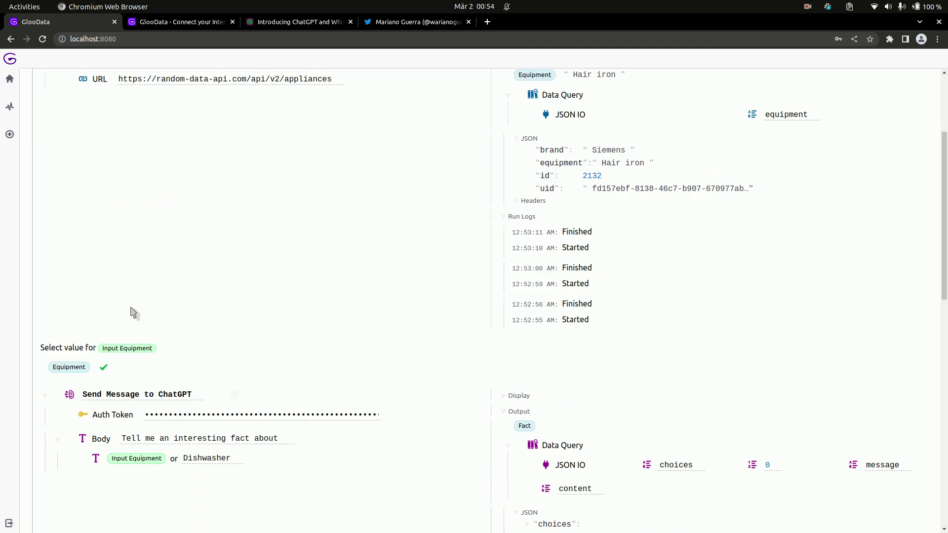
pyautogui.click(103, 367)
pyautogui.scroll(3, 288, 280)
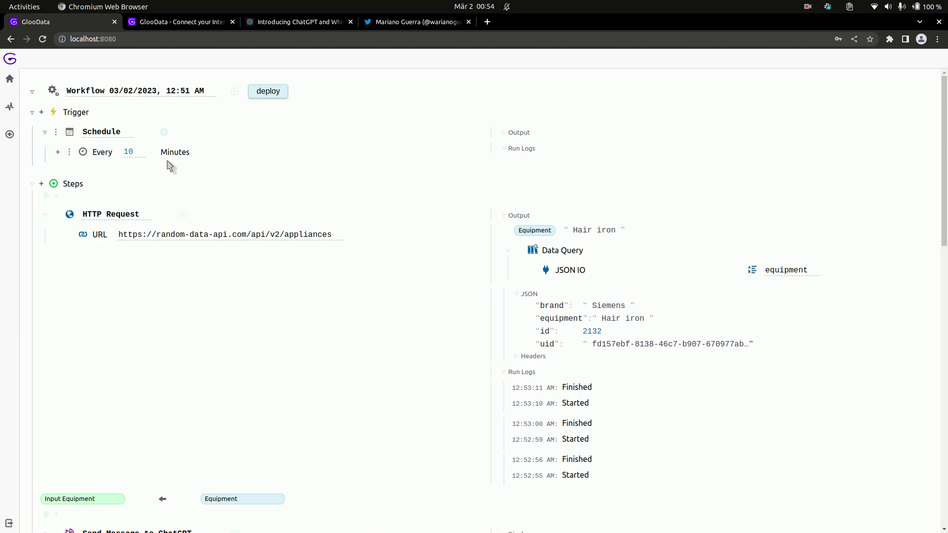
# Step: Enter the authentication token in the Send Slack Message step and set its channel ID to #general
pyautogui.scroll(-3, 184, 341)
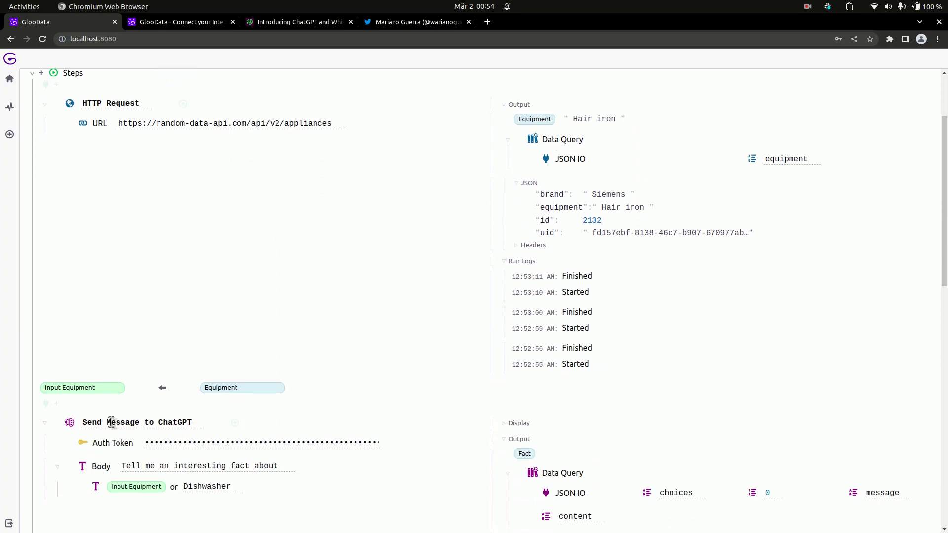
pyautogui.scroll(-5, 240, 384)
pyautogui.scroll(-10, 387, 328)
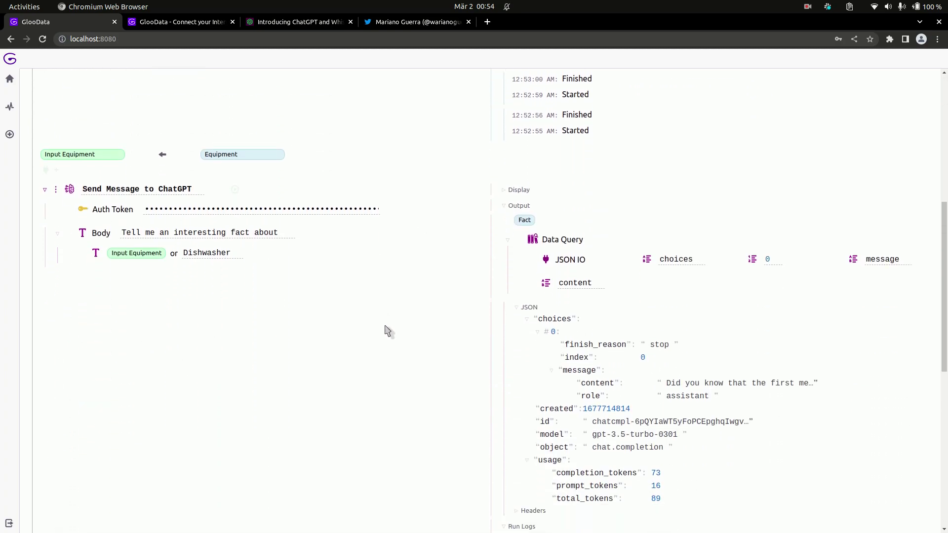
pyautogui.scroll(-2, 320, 251)
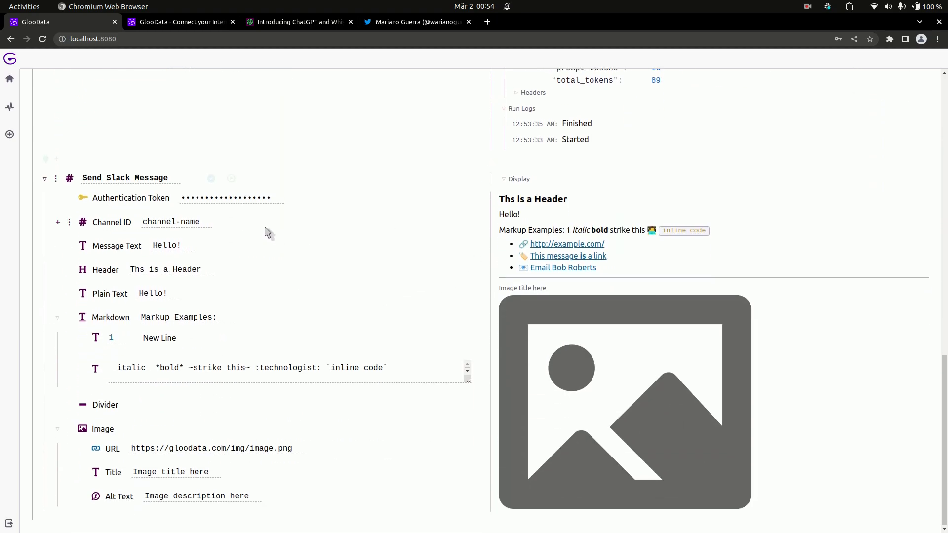
pyautogui.doubleClick(219, 198)
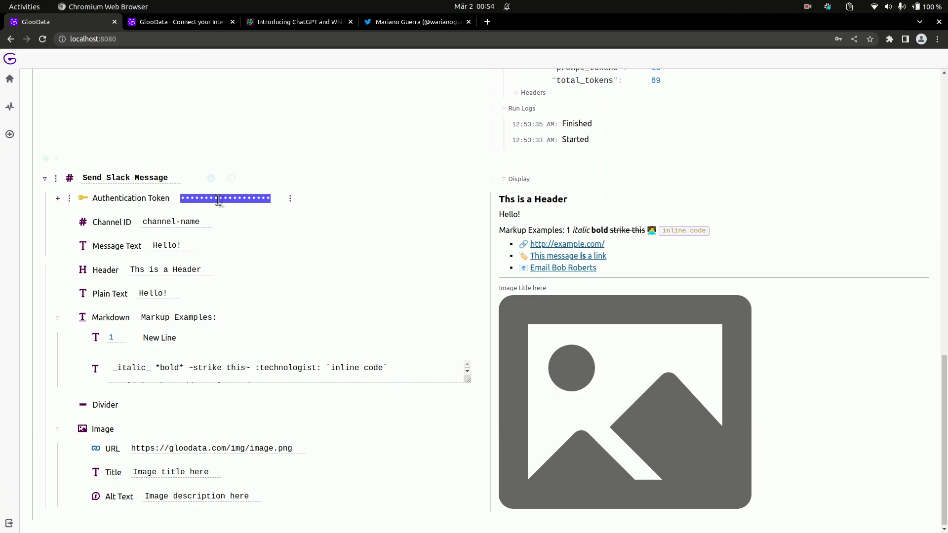
pyautogui.tripleClick(192, 221)
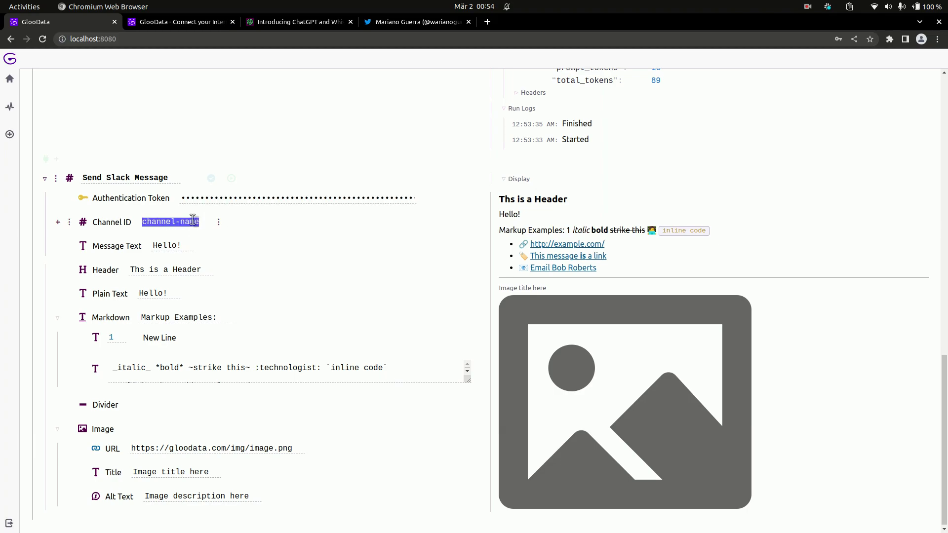
pyautogui.write('#general')
# Step: Run the Send Slack Message step on its own and check the posted message in Slack's #general channel
pyautogui.click(232, 181)
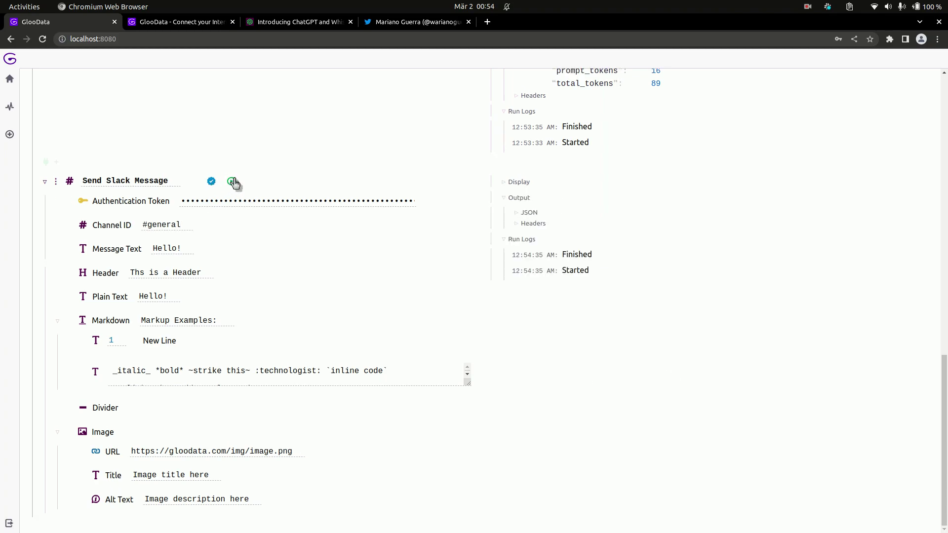
pyautogui.hotkey('alt', 'Tab')
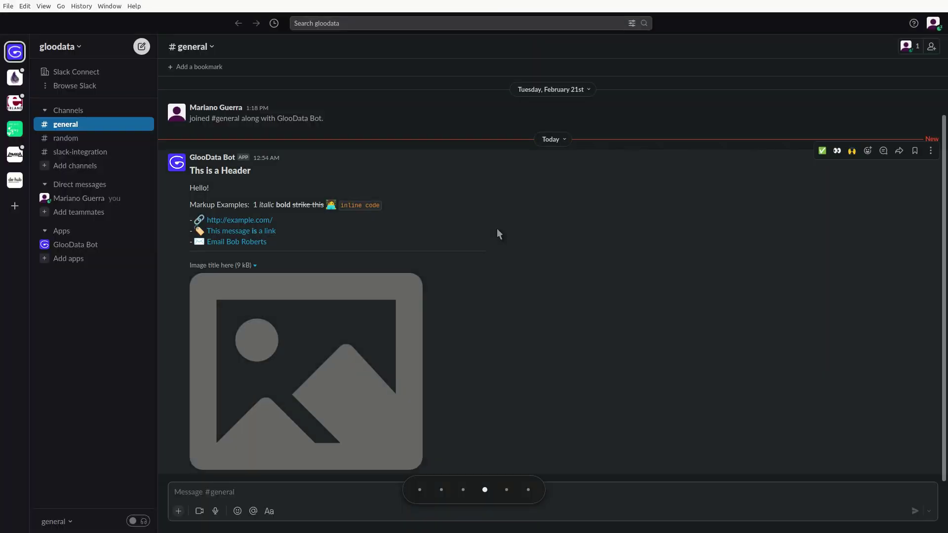
pyautogui.hotkey('alt', 'Tab')
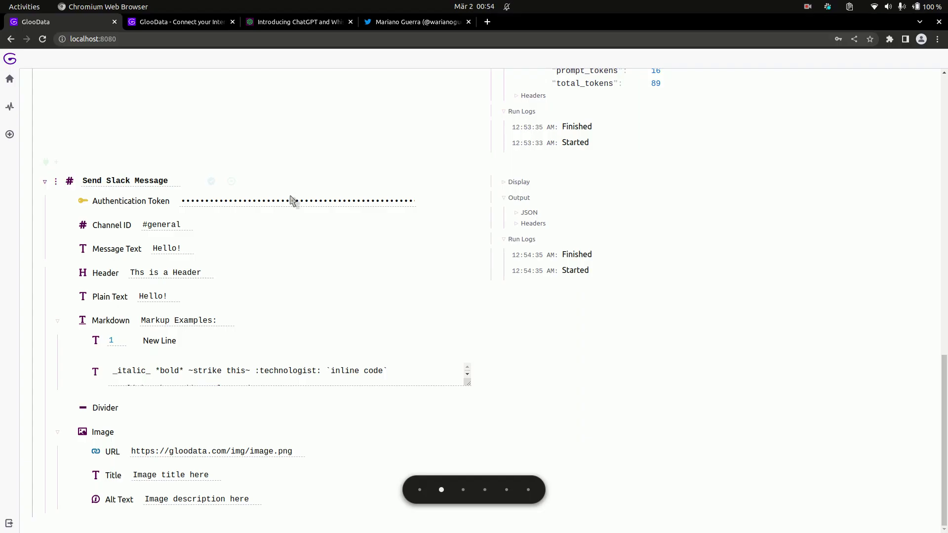
# Step: Expand the Slack message preview and remove the New Line item from the Markdown block
pyautogui.click(505, 184)
pyautogui.click(505, 184)
pyautogui.click(505, 183)
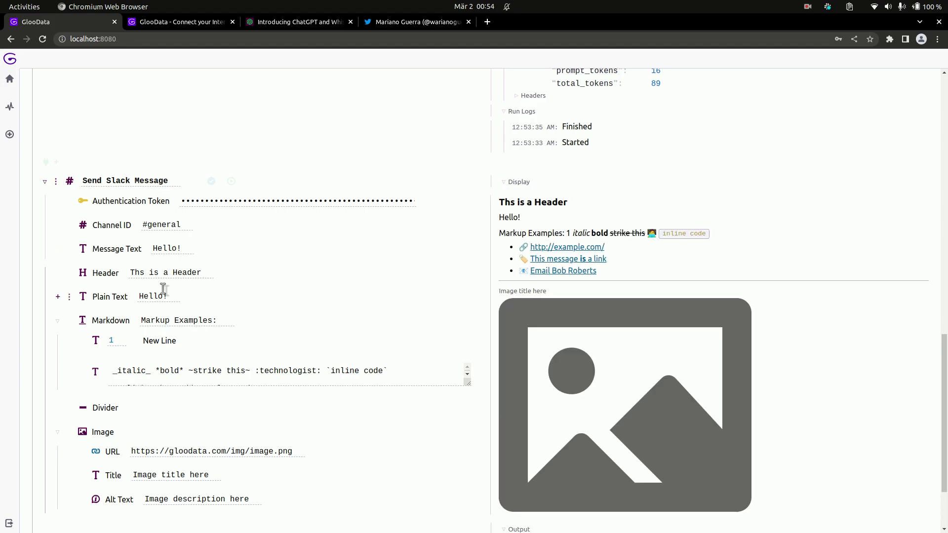
pyautogui.scroll(-3, 222, 448)
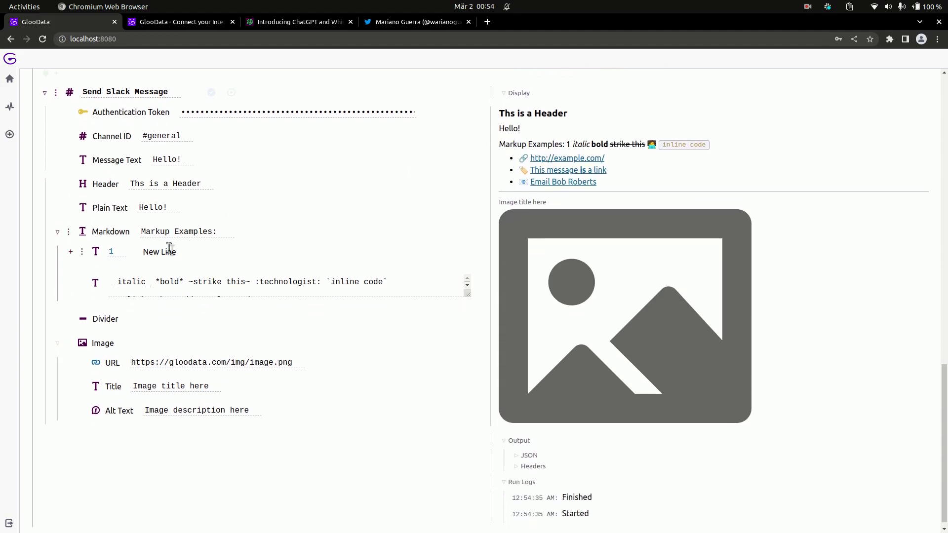
pyautogui.click(83, 254)
pyautogui.click(250, 280)
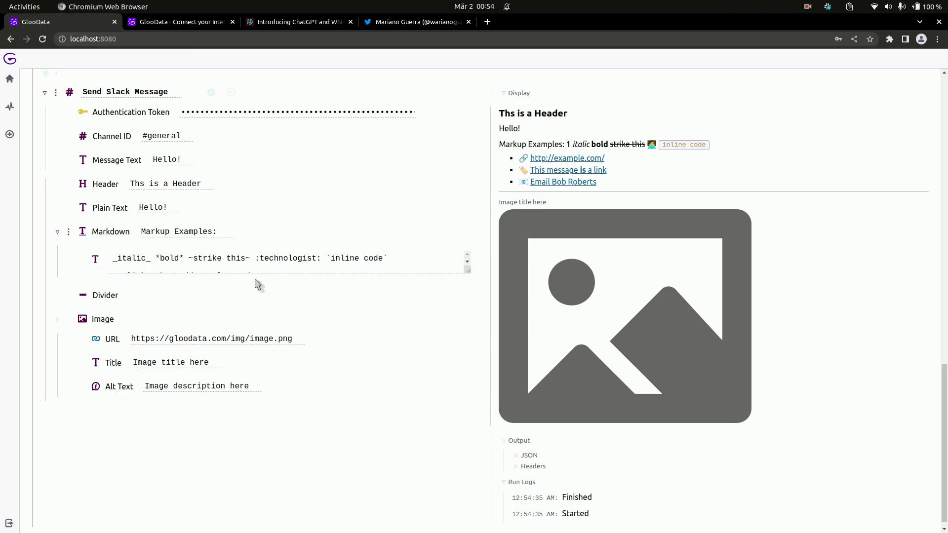
# Step: Name the Plain Text value of the Slack message "Fact Message"
pyautogui.click(186, 207)
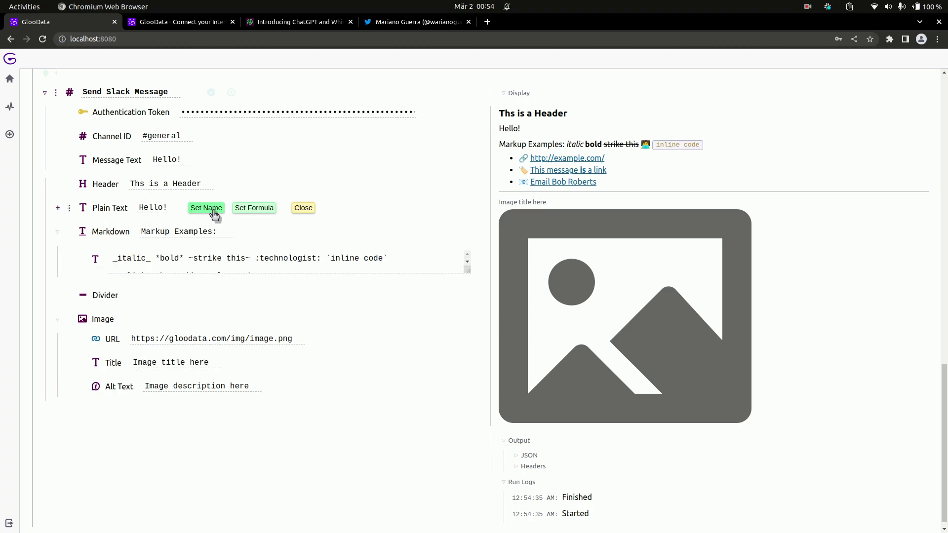
pyautogui.click(208, 209)
pyautogui.doubleClick(257, 211)
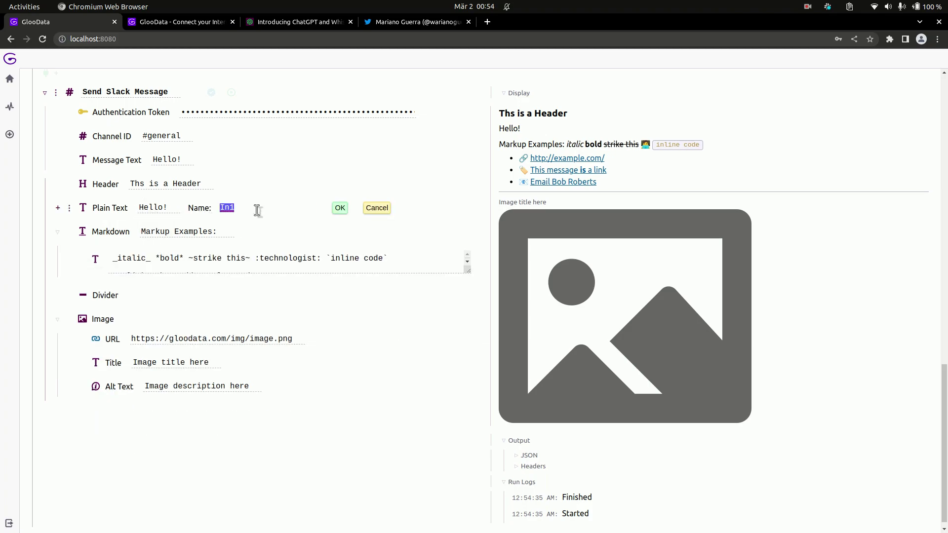
pyautogui.write('Fact Message')
pyautogui.press('Return')
# Step: Map the Fact Message value of the Slack step to ChatGPT's Fact output
pyautogui.scroll(3, 59, 196)
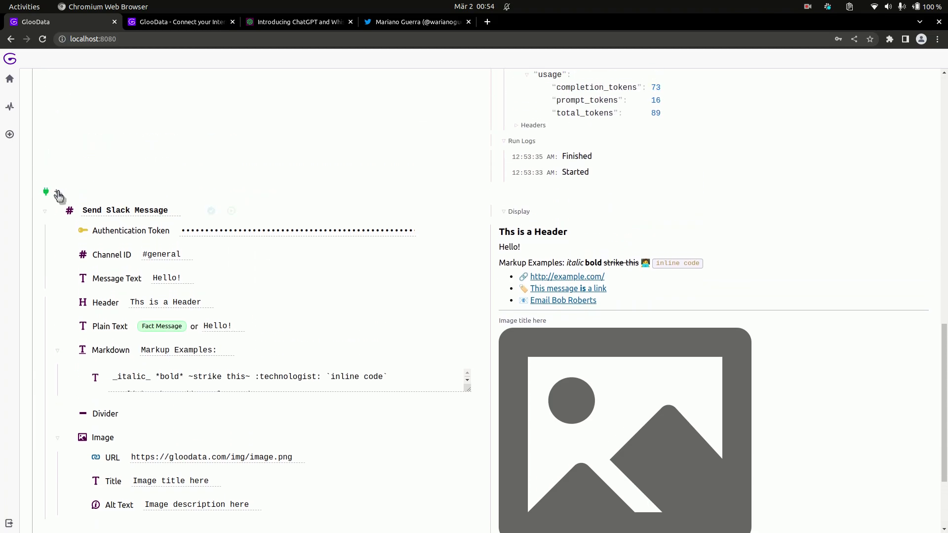
pyautogui.click(59, 196)
pyautogui.click(114, 196)
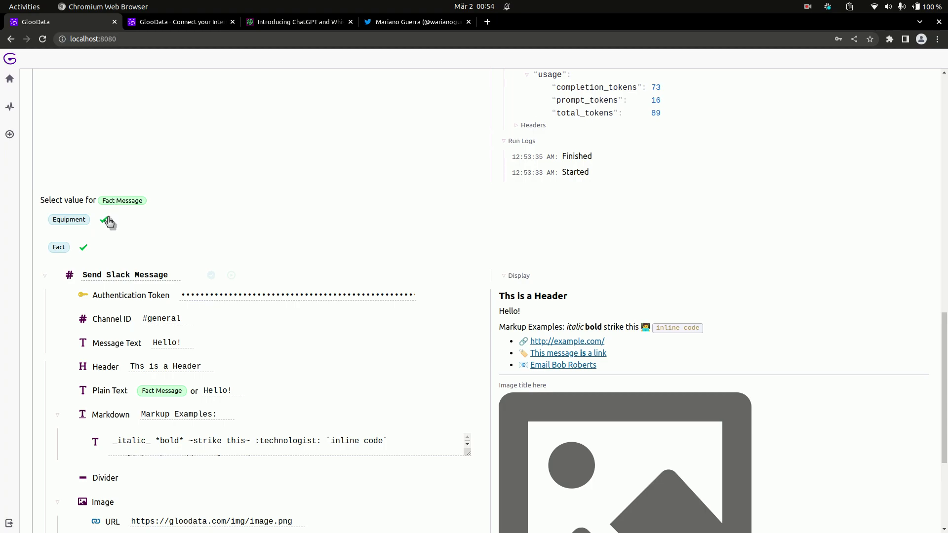
pyautogui.click(83, 247)
# Step: Run the whole workflow from its title row
pyautogui.scroll(5, 256, 242)
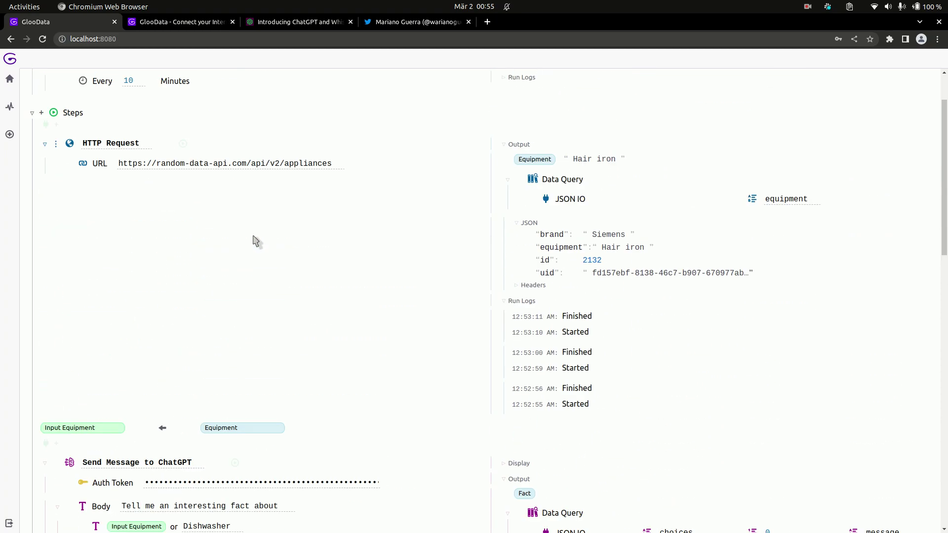
pyautogui.scroll(3, 255, 242)
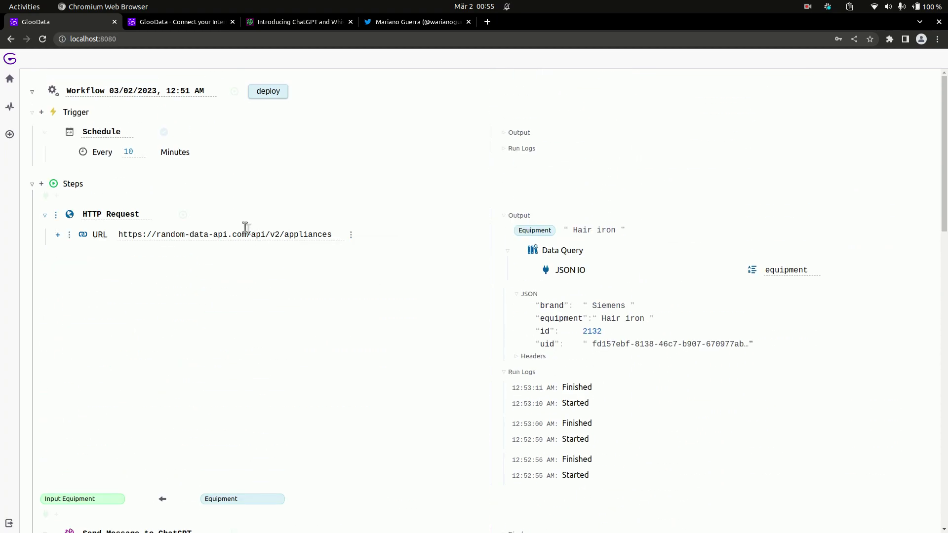
pyautogui.click(233, 93)
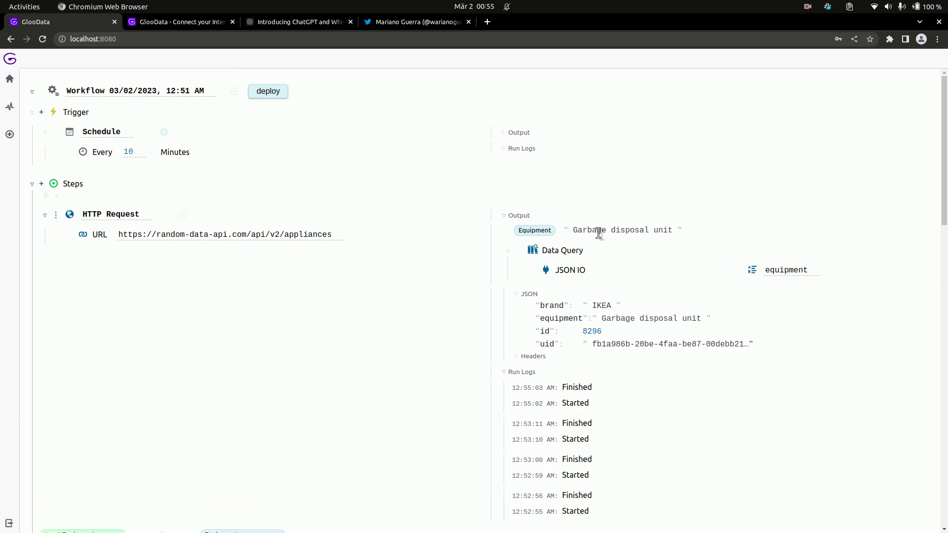
# Step: Check the ChatGPT Fact output and the fact text of the newest message in Slack's #general channel
pyautogui.scroll(-9, 598, 240)
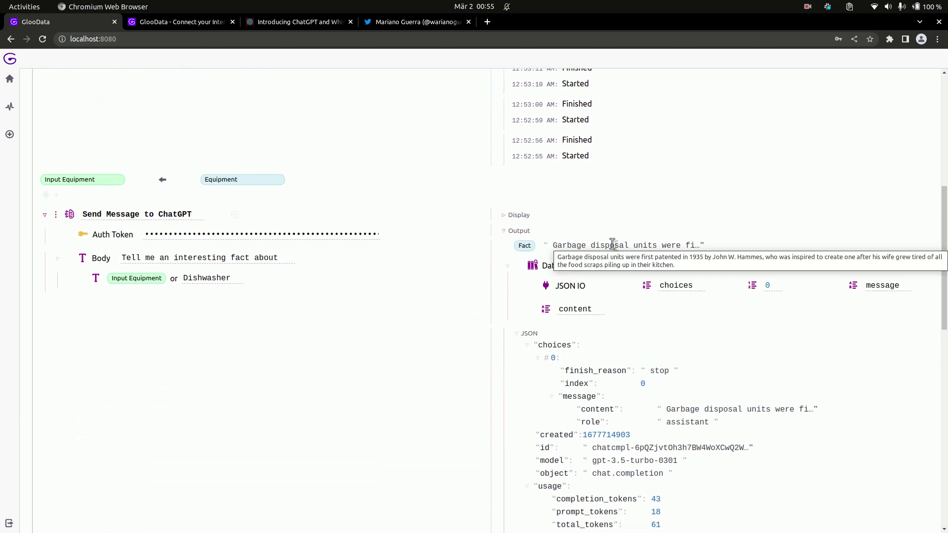
pyautogui.scroll(-1, 612, 242)
pyautogui.scroll(-9, 445, 329)
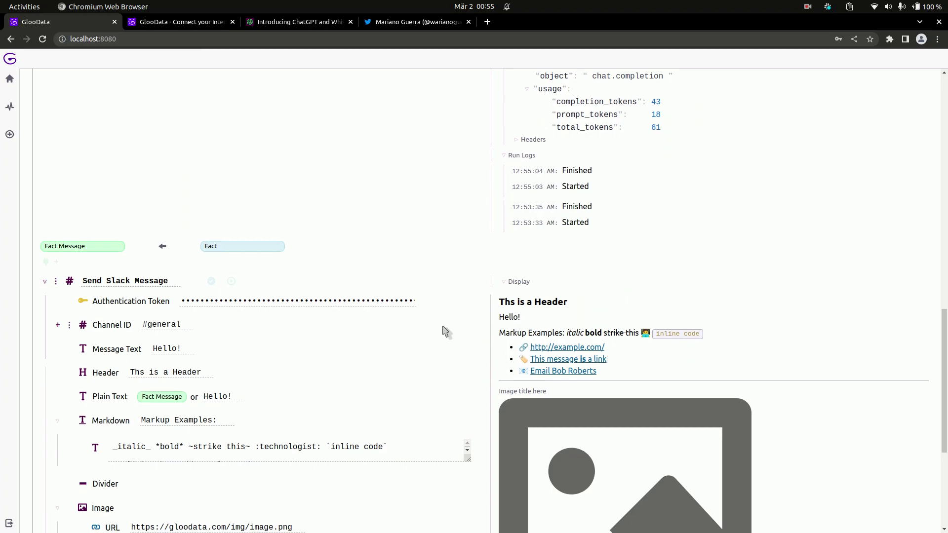
pyautogui.scroll(-5, 444, 328)
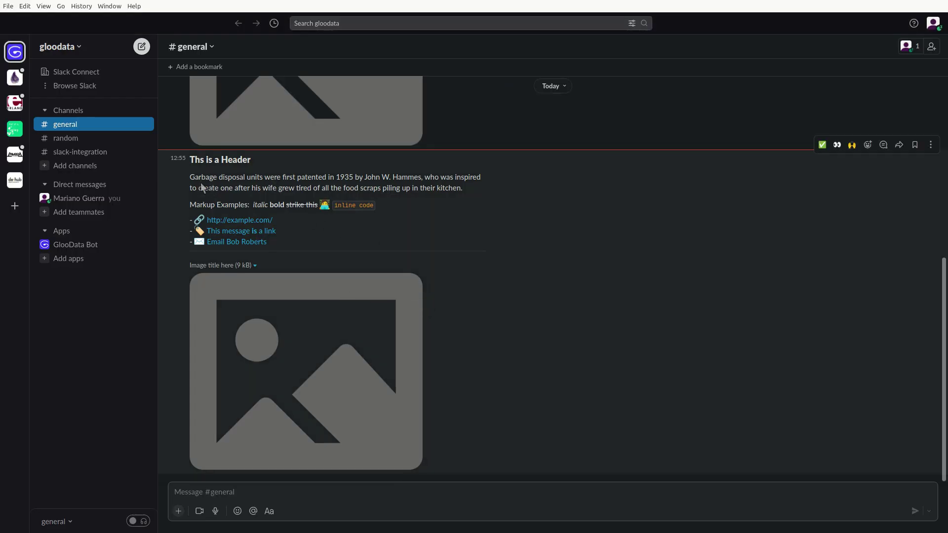
pyautogui.moveTo(190, 178); pyautogui.dragTo(278, 177)
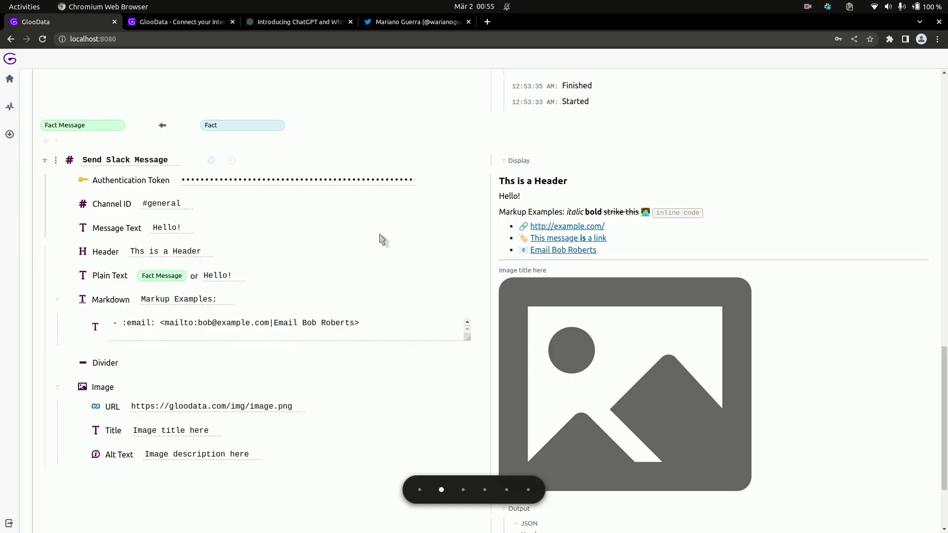
# Step: Deploy the workflow in GlooData and browse the available step types without adding one
pyautogui.scroll(15, 355, 276)
pyautogui.click(268, 96)
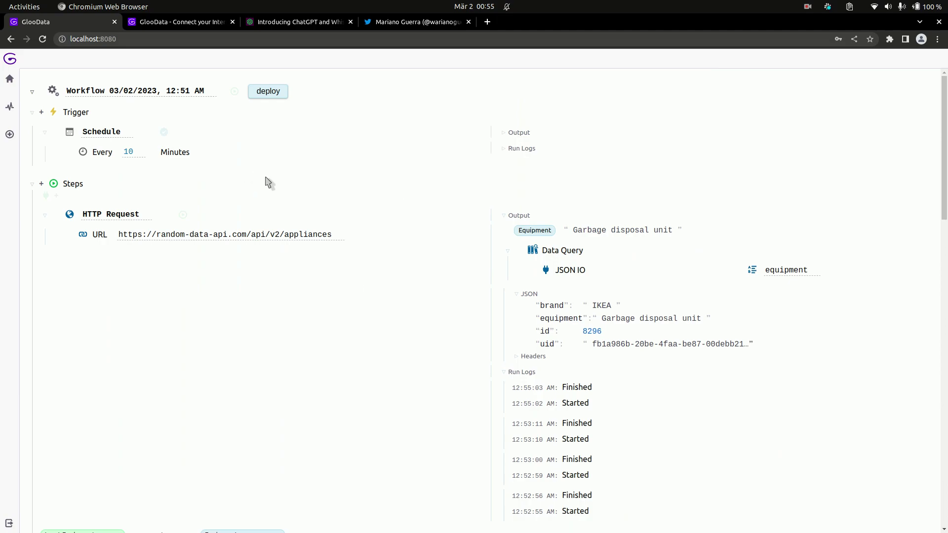
pyautogui.click(41, 184)
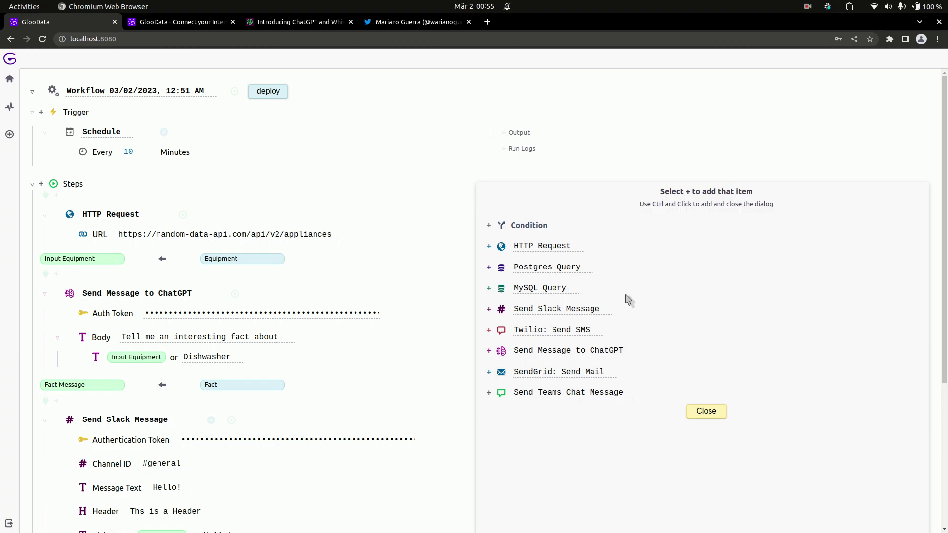
pyautogui.click(707, 411)
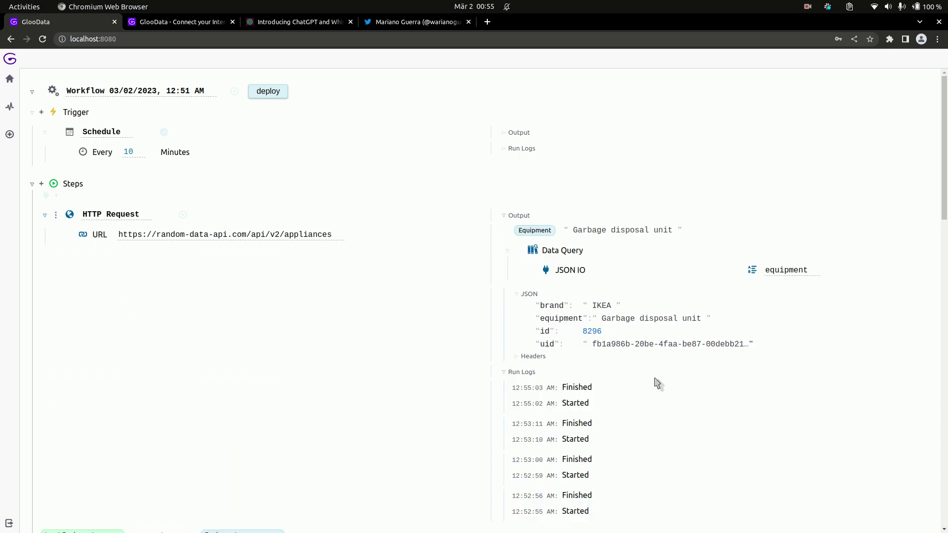
# Step: View the gloodata.com website and the co-founder's Twitter profile, highlighting each page's web address
pyautogui.click(195, 22)
pyautogui.click(89, 39)
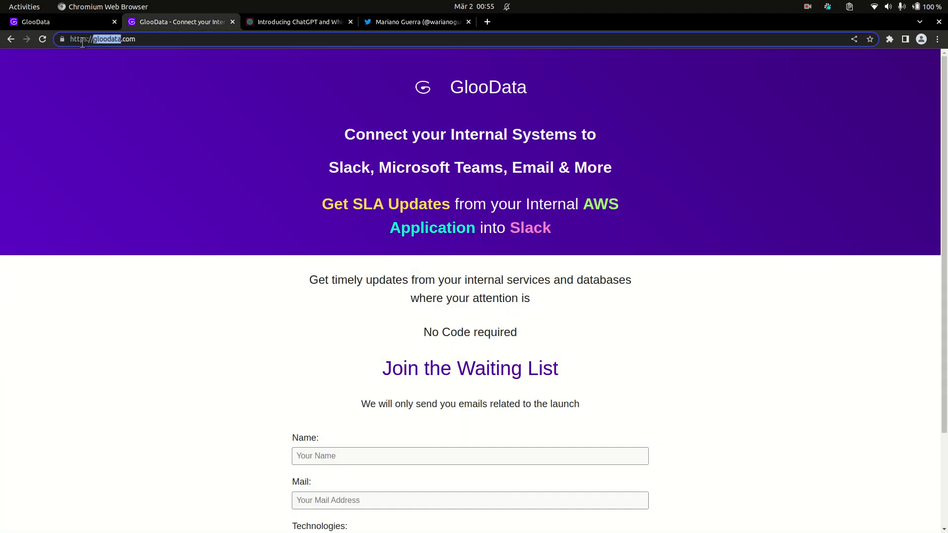
pyautogui.click(102, 88)
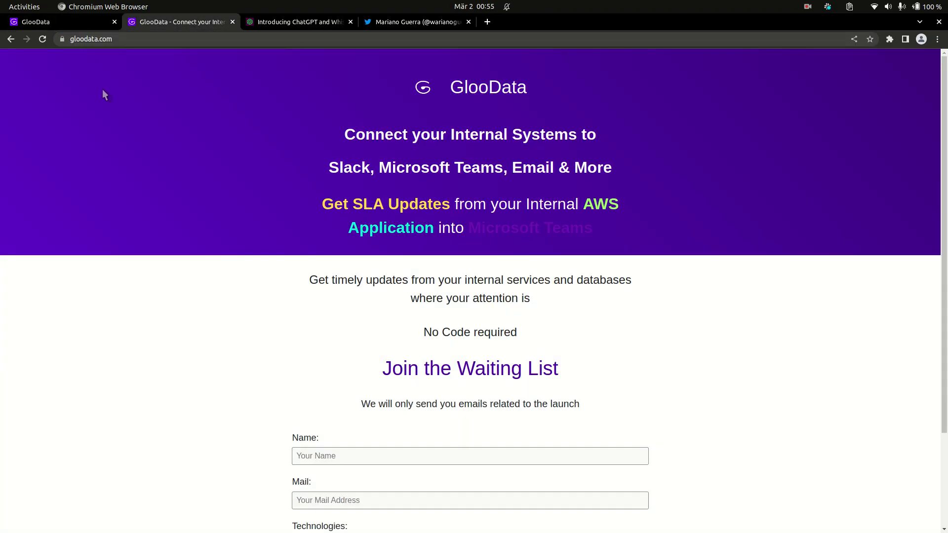
pyautogui.click(414, 23)
pyautogui.doubleClick(141, 39)
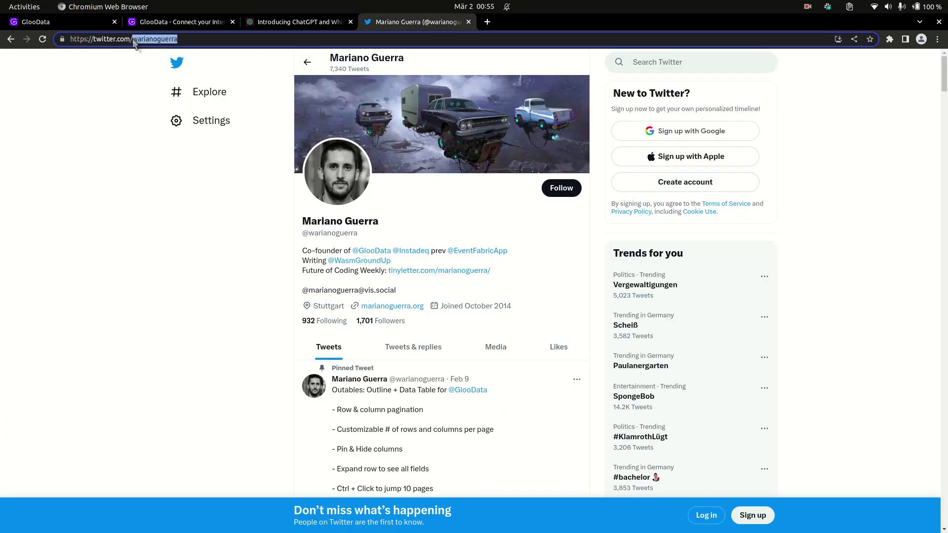
pyautogui.click(127, 174)
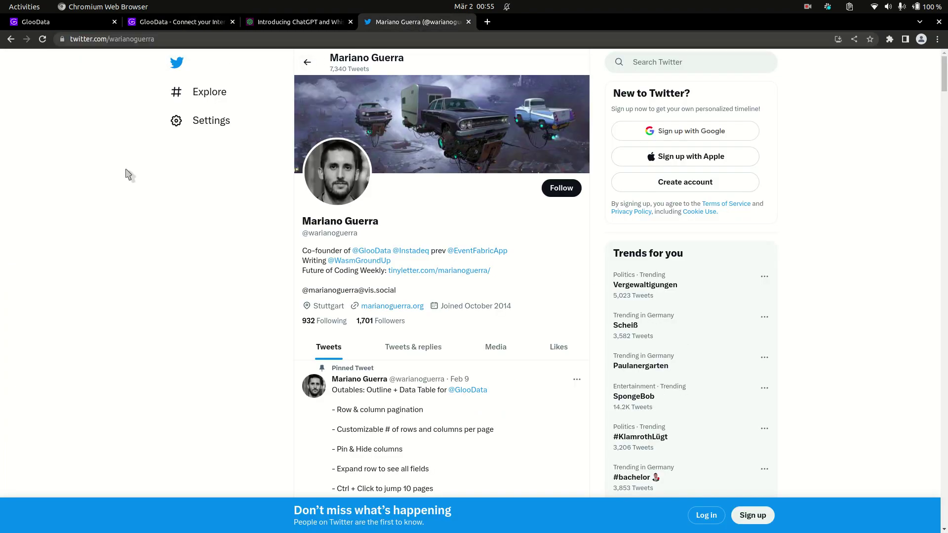